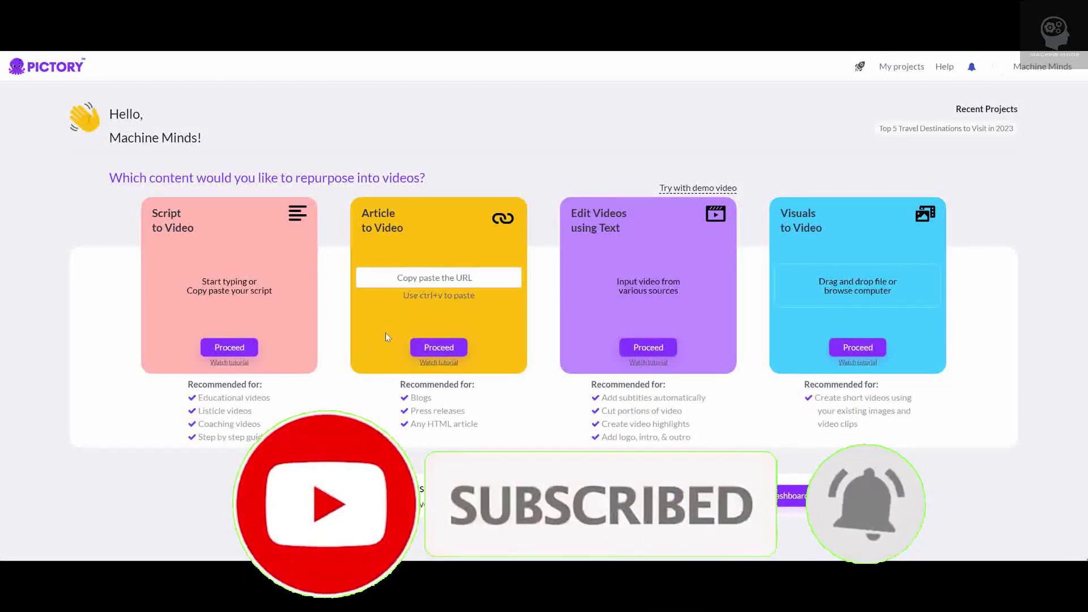
Step: Paste the 2,557-character travel destinations script into a new Script to Video project and continue
click(230, 351)
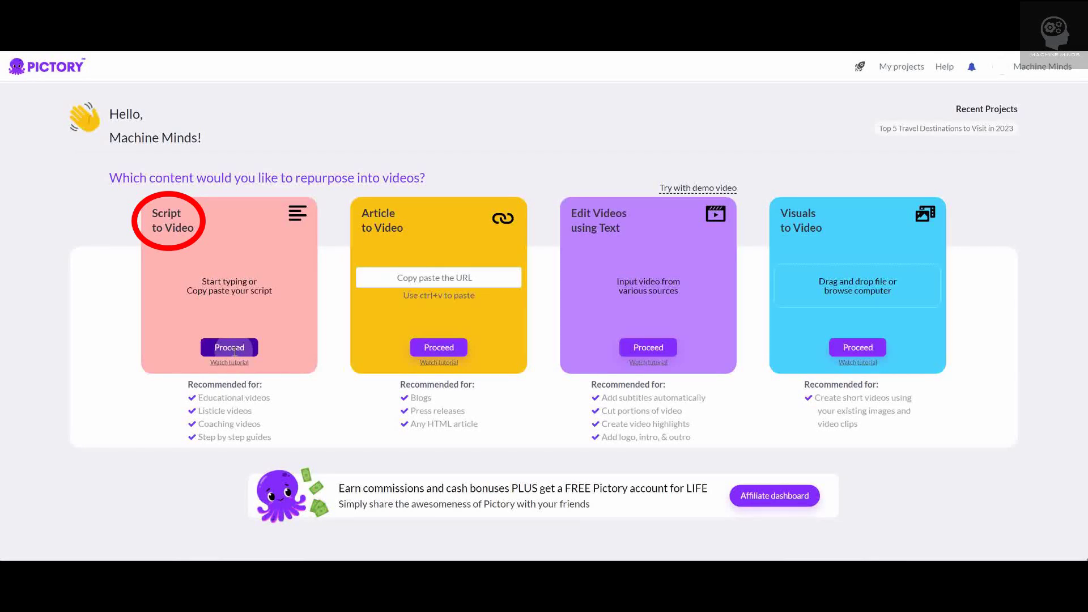
click(229, 347)
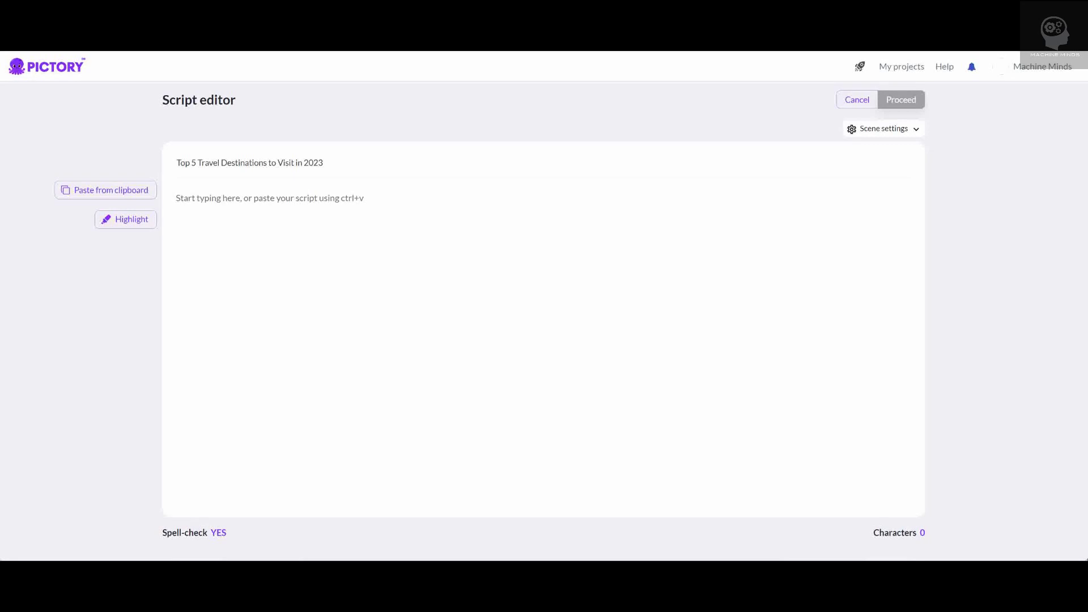
click(339, 242)
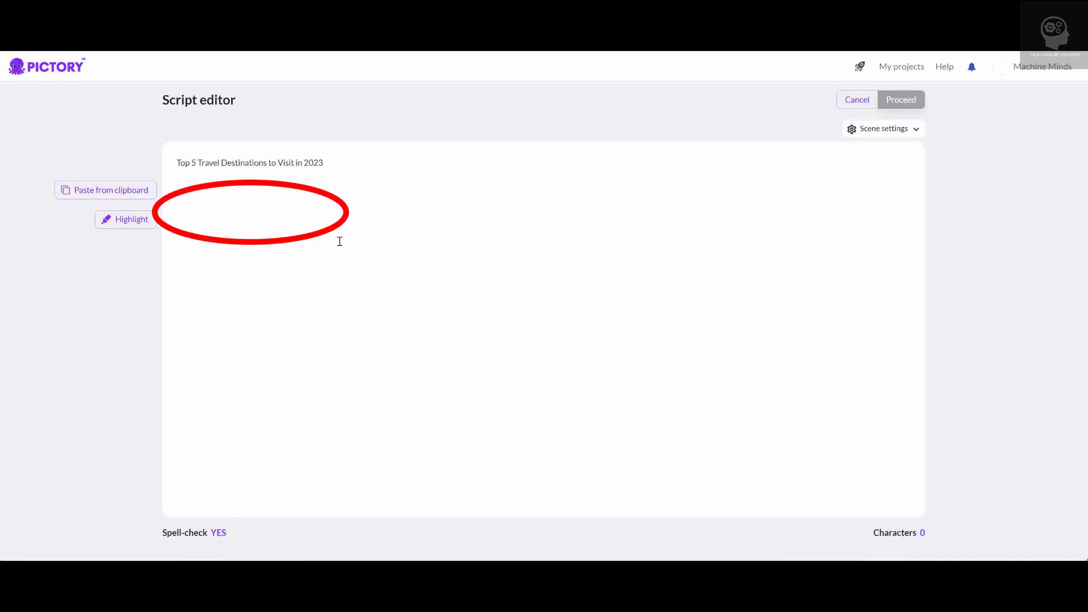
key(ctrl+v)
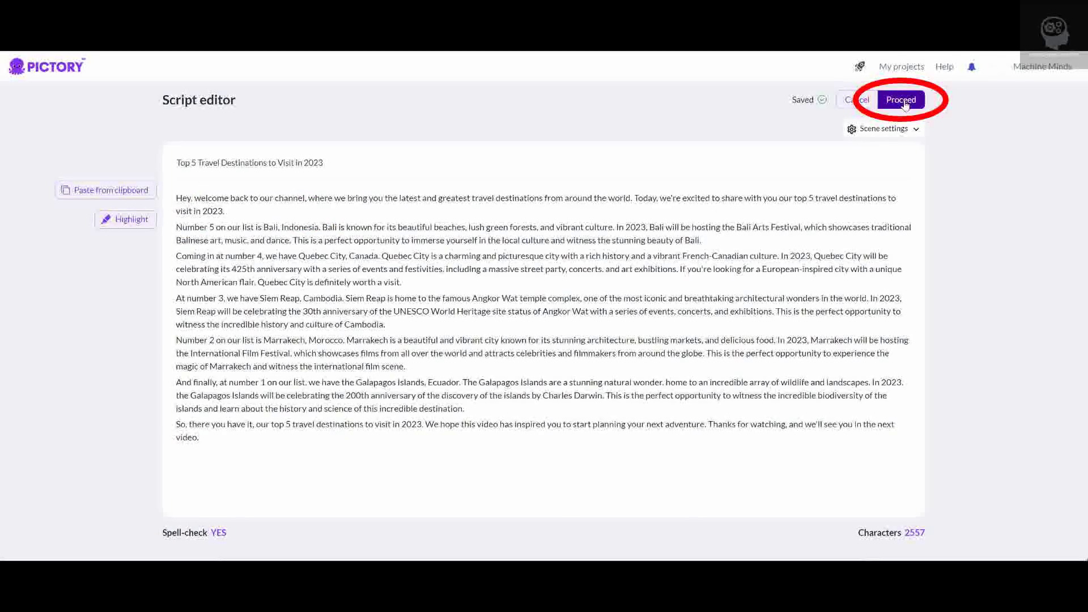
click(902, 101)
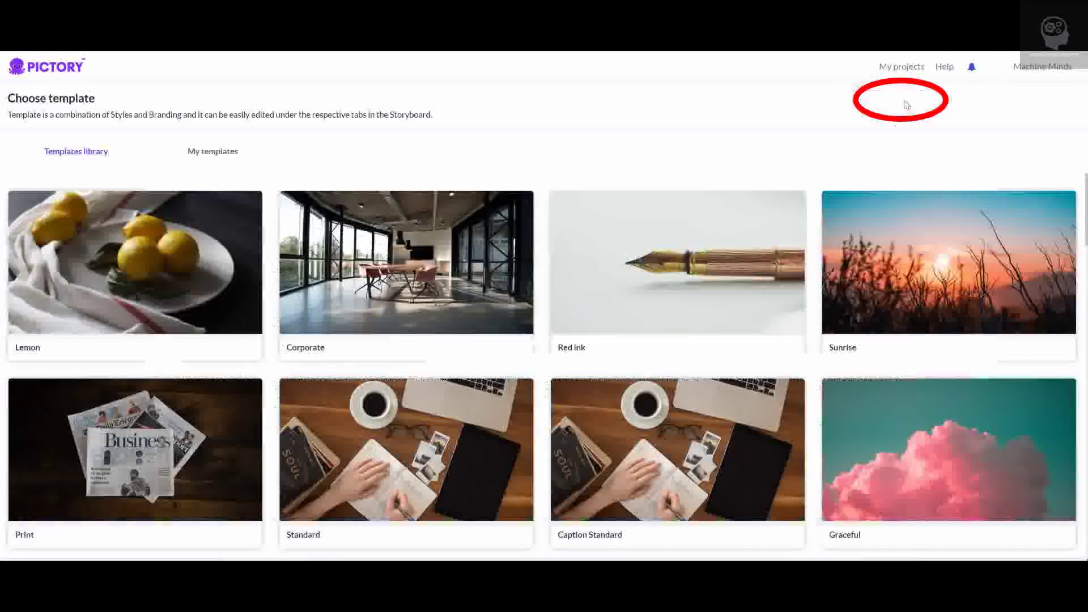
scroll(550, 401, down, 2)
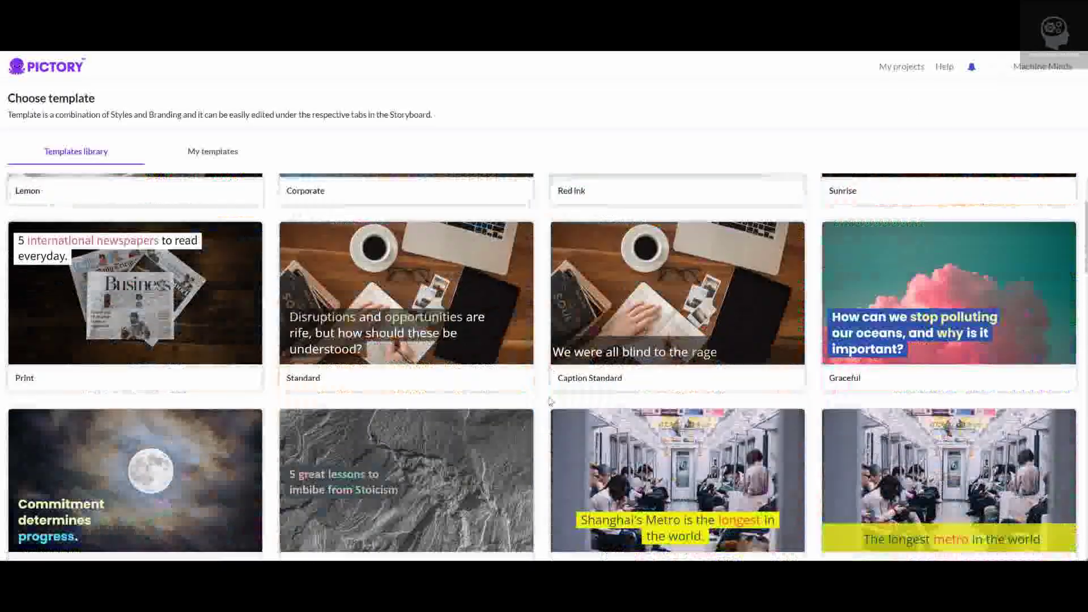
scroll(551, 402, up, 2)
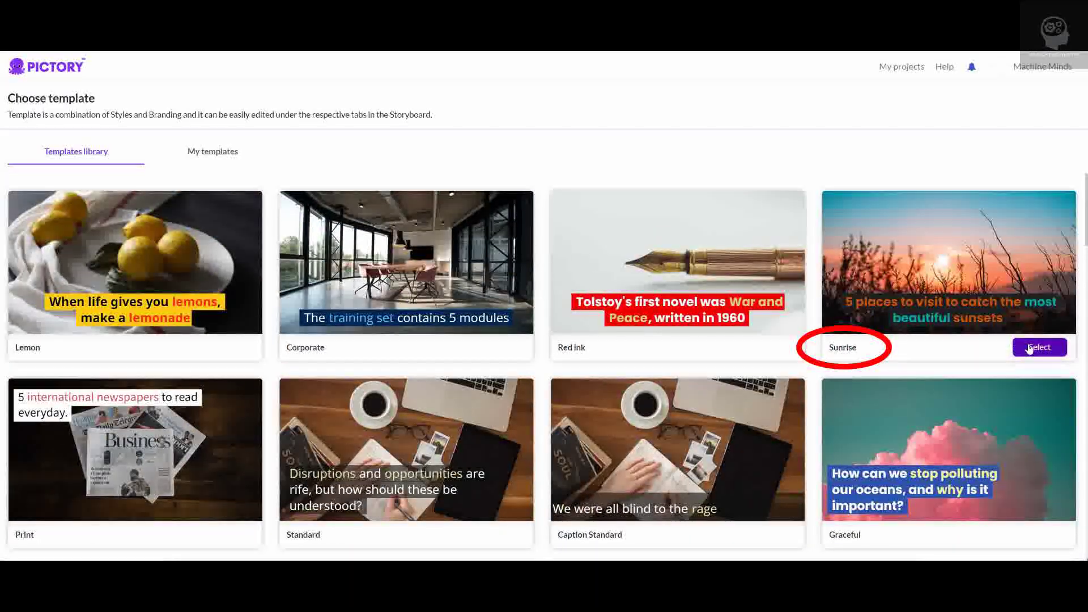
Step: Choose the Sunrise template to build the storyboard, then play its preview
click(1030, 348)
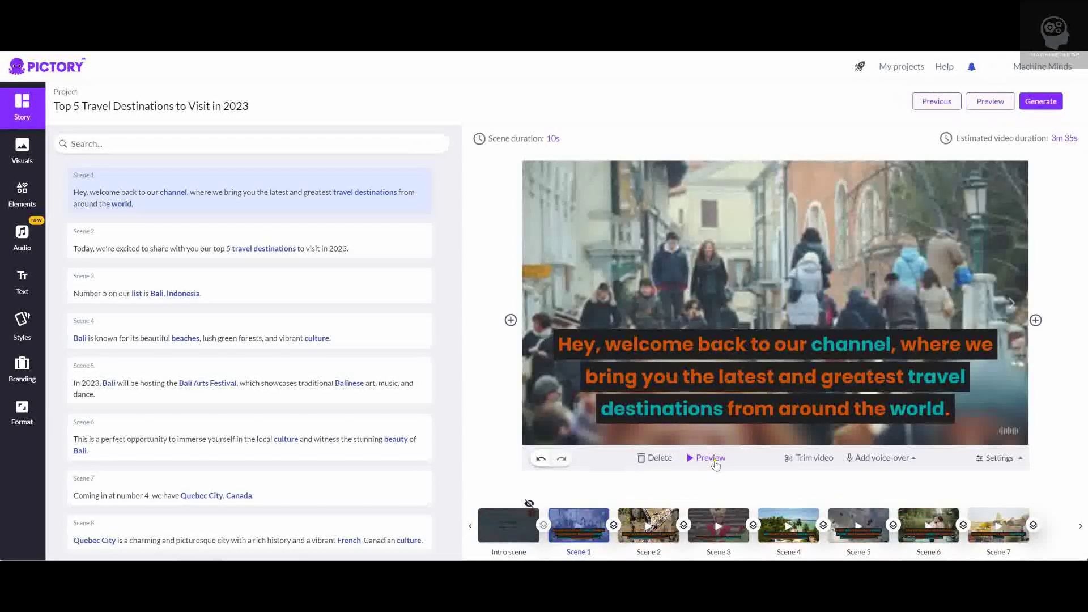
click(711, 458)
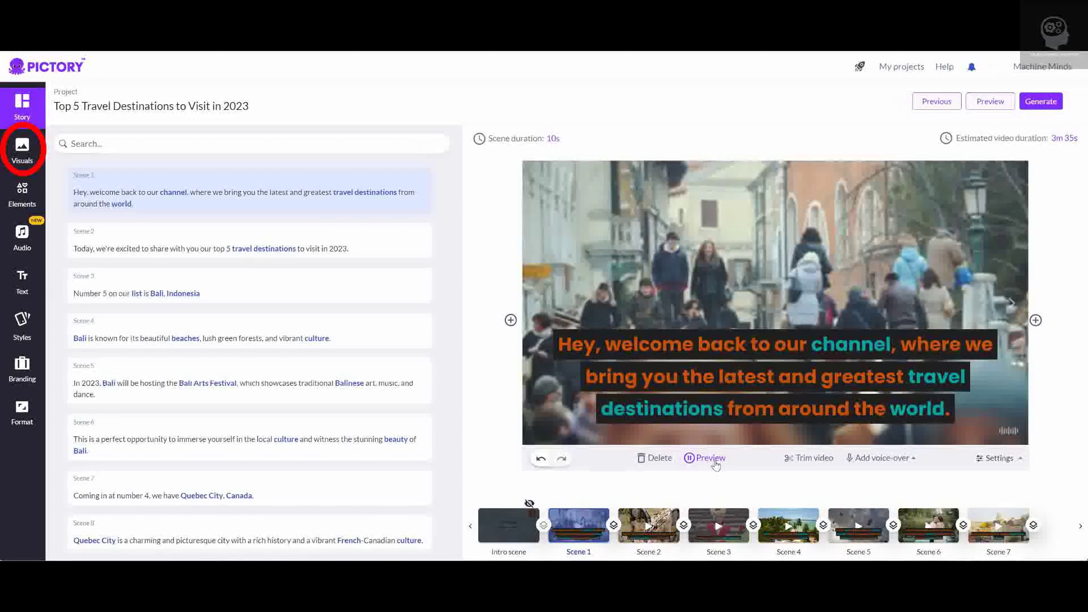
Step: Replace Scene 4's footage with a Bali coastal cliff clip from the Visuals library
click(25, 158)
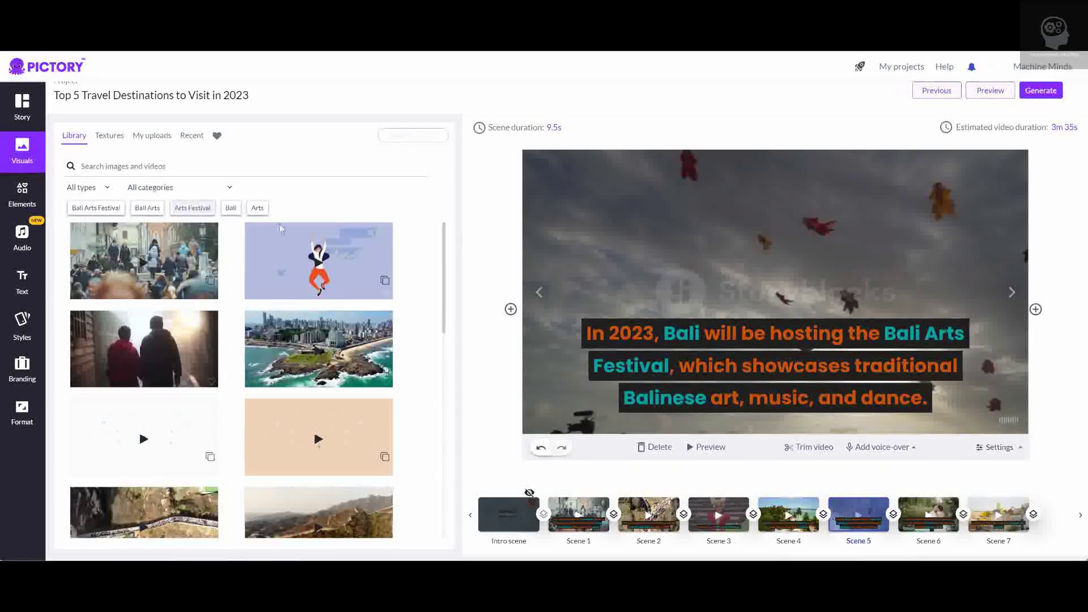
click(541, 294)
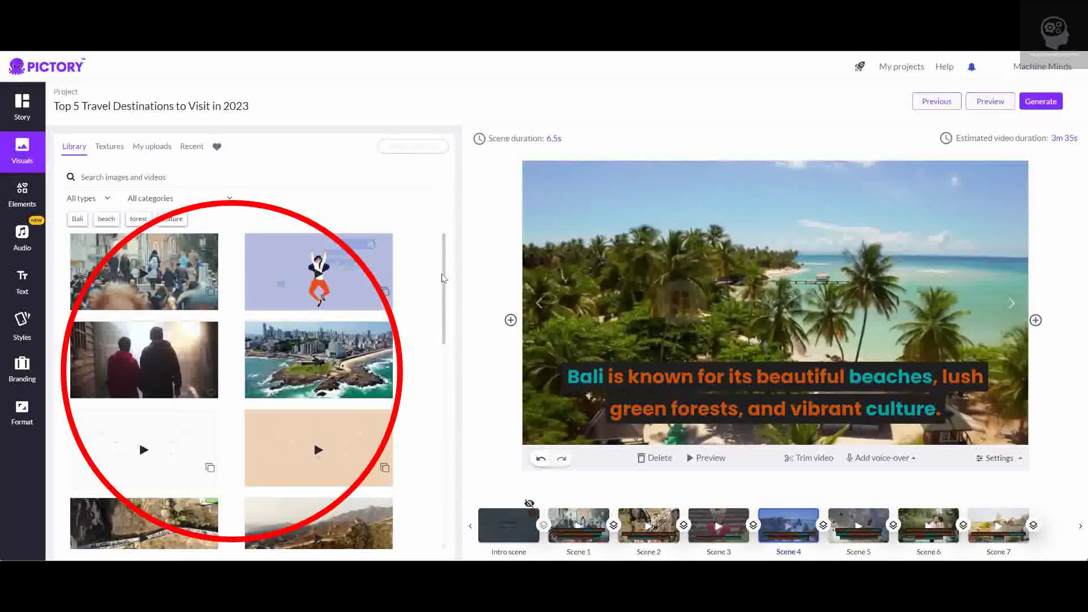
click(77, 218)
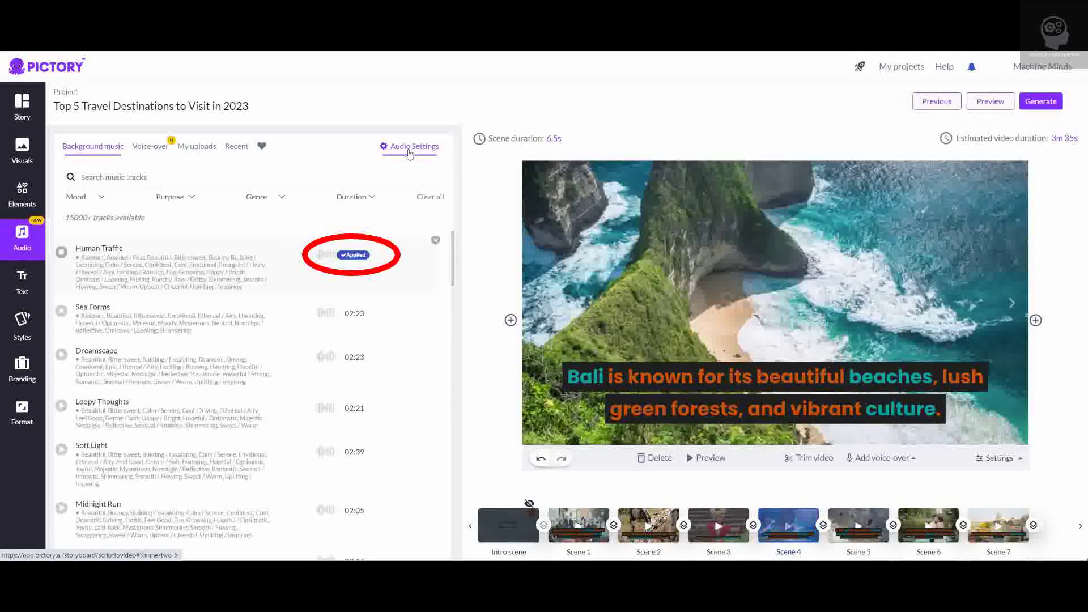
Step: Apply the Alice female English (US) AI voice as the narration
click(408, 151)
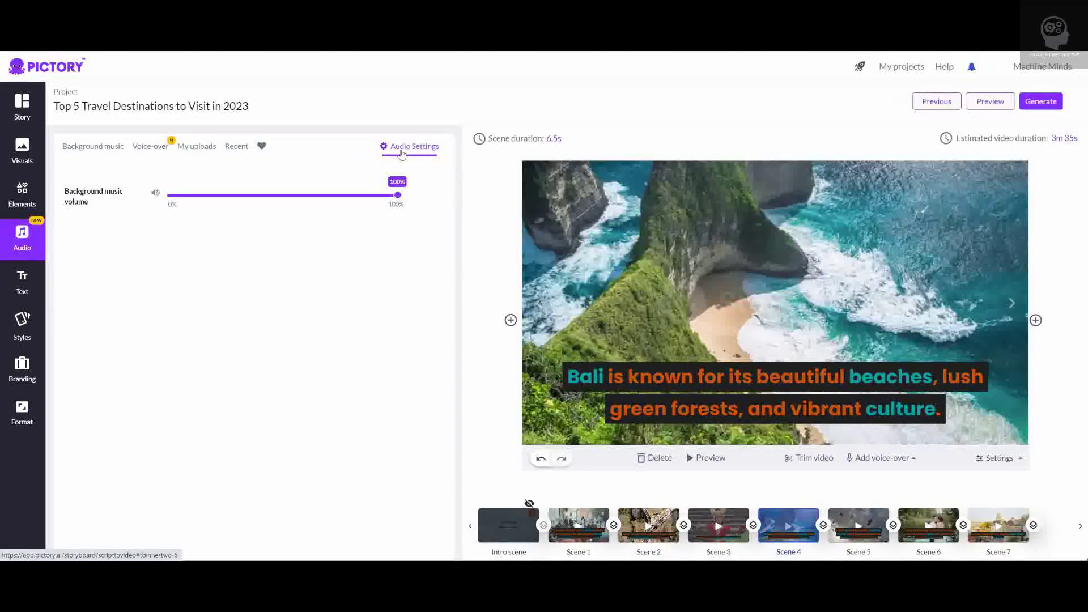
click(95, 149)
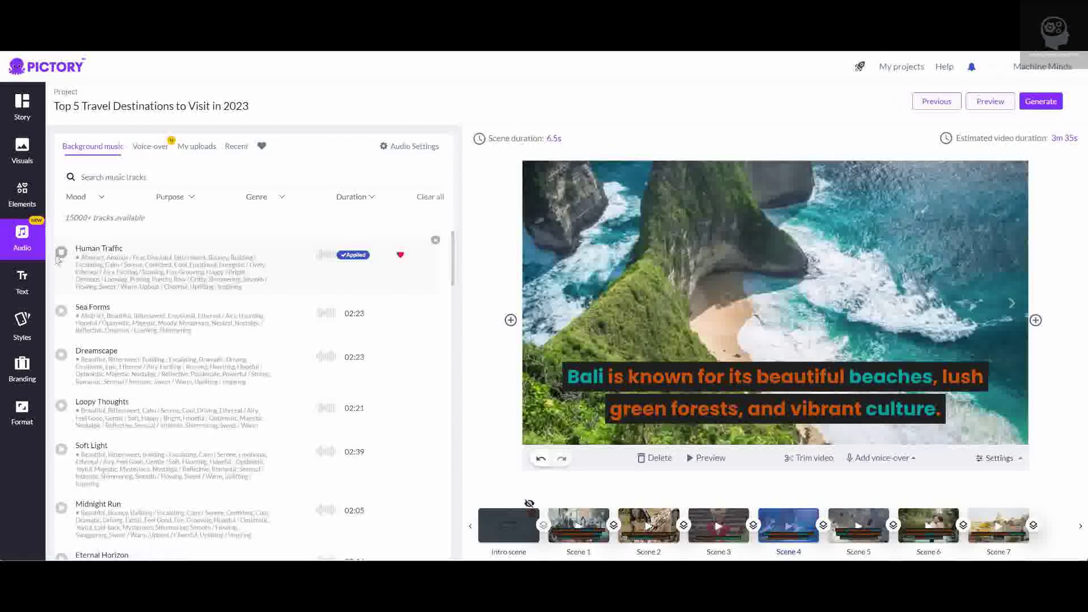
click(145, 153)
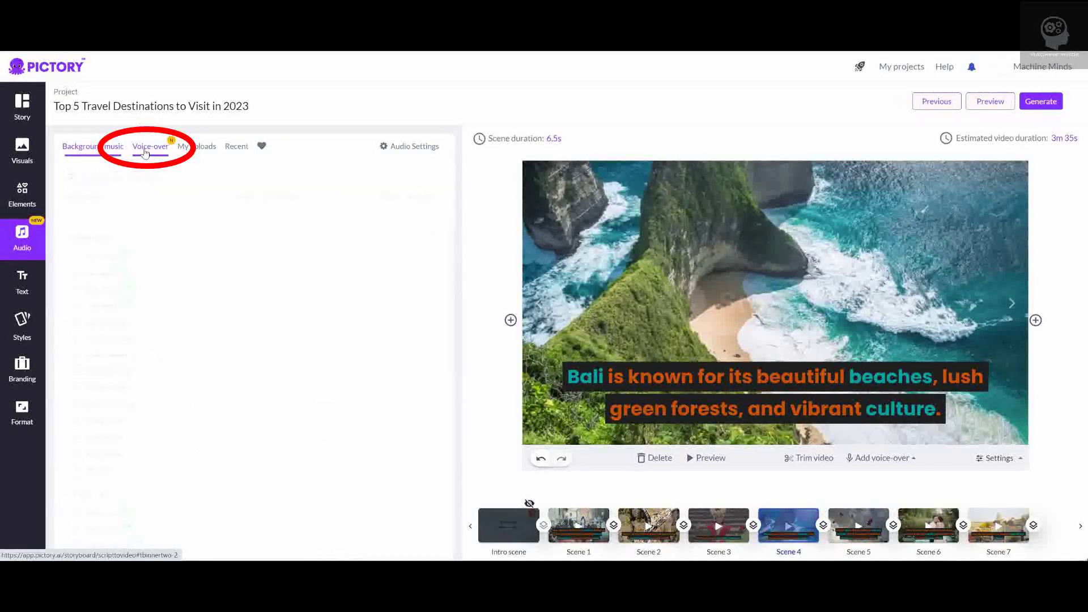
mouse_move(256, 290)
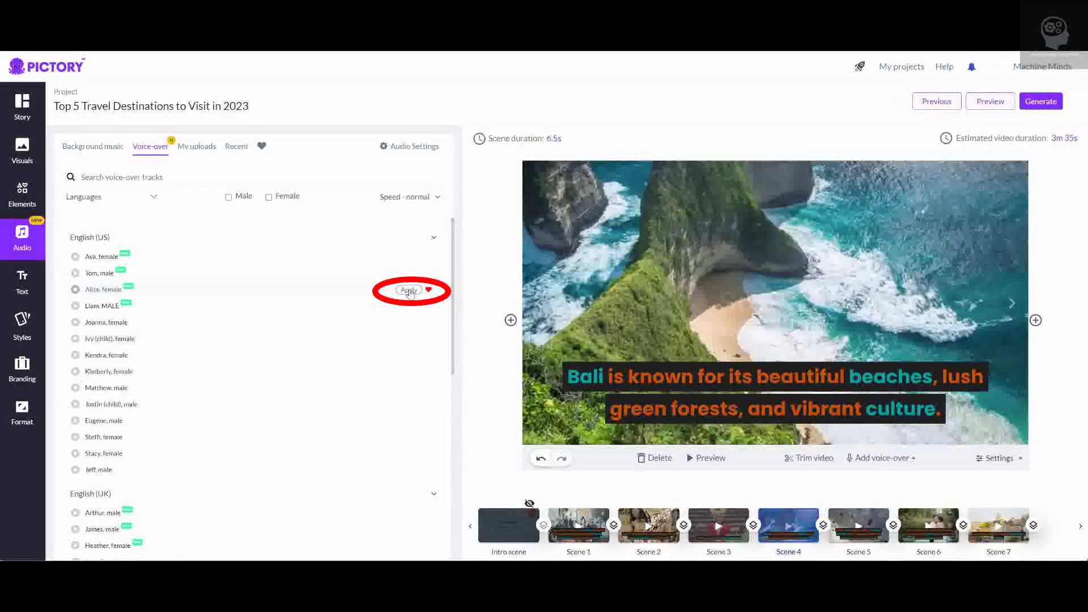
click(408, 290)
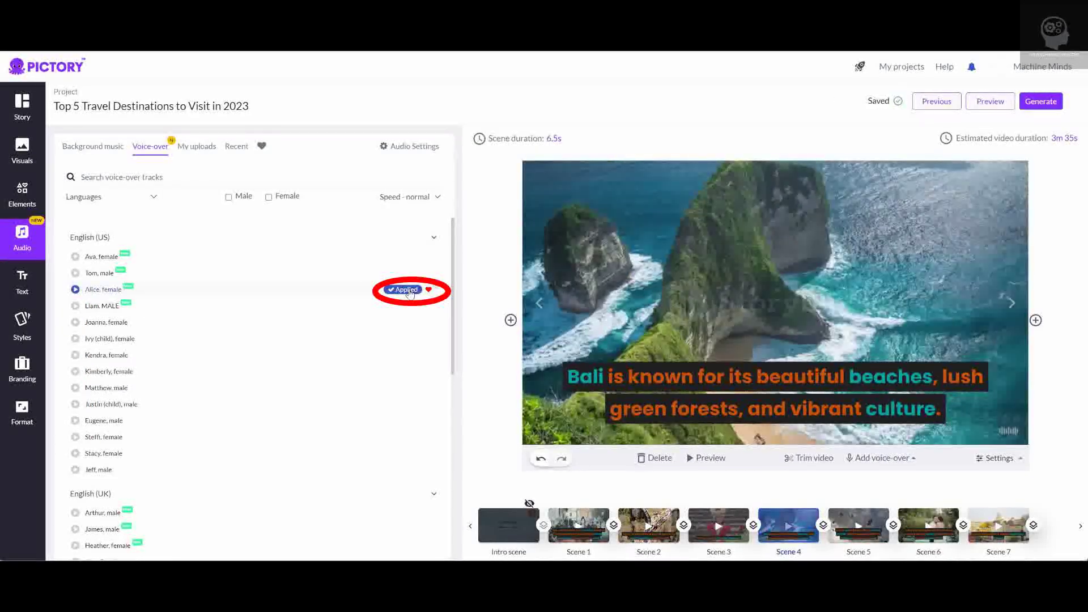
Step: Lower the background music volume to 10%
click(101, 149)
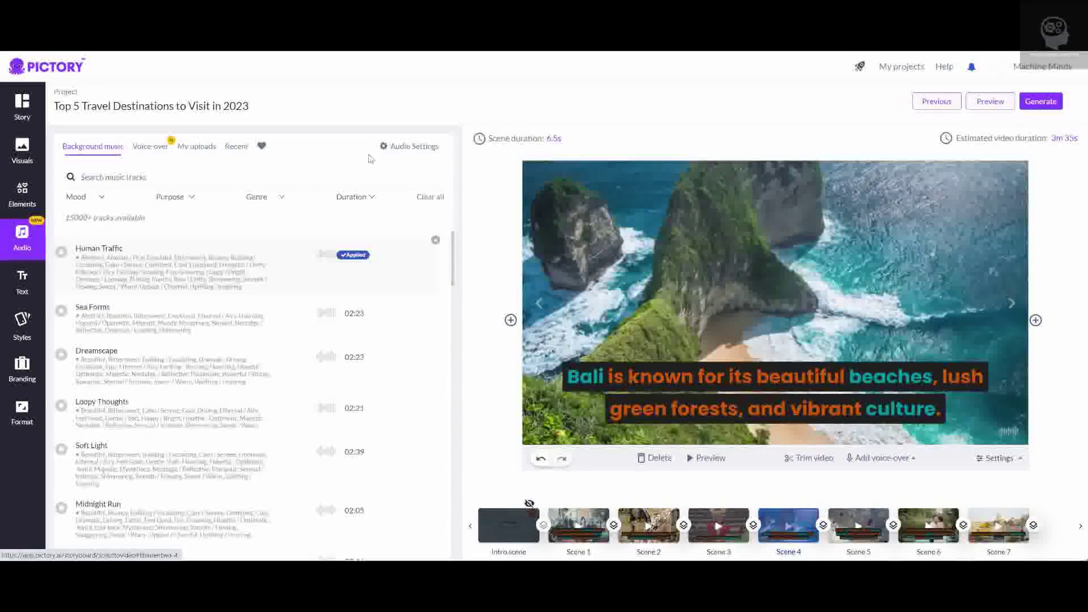
click(403, 147)
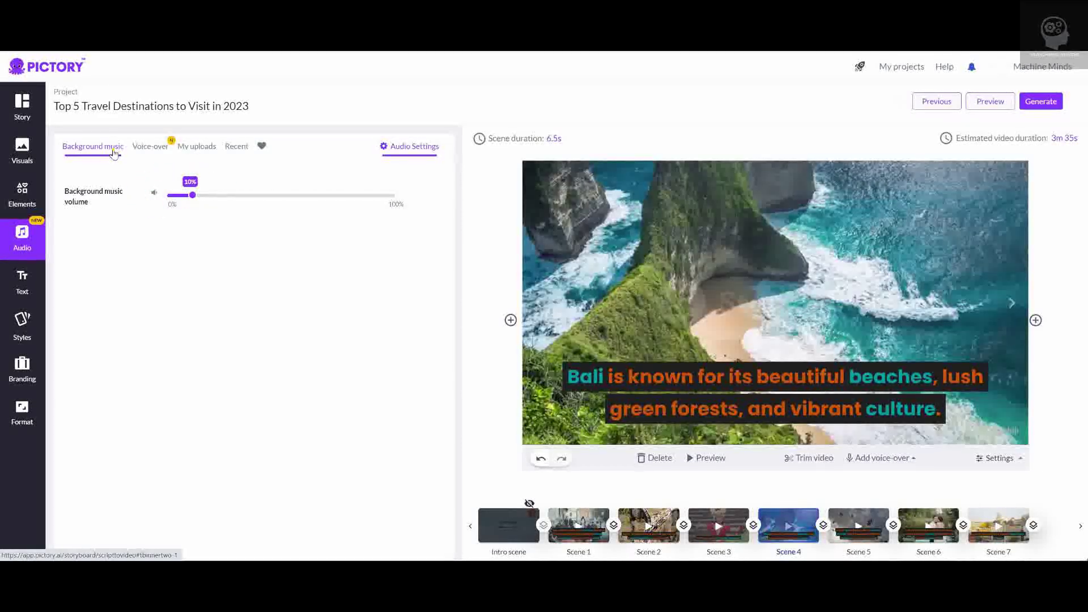
click(150, 147)
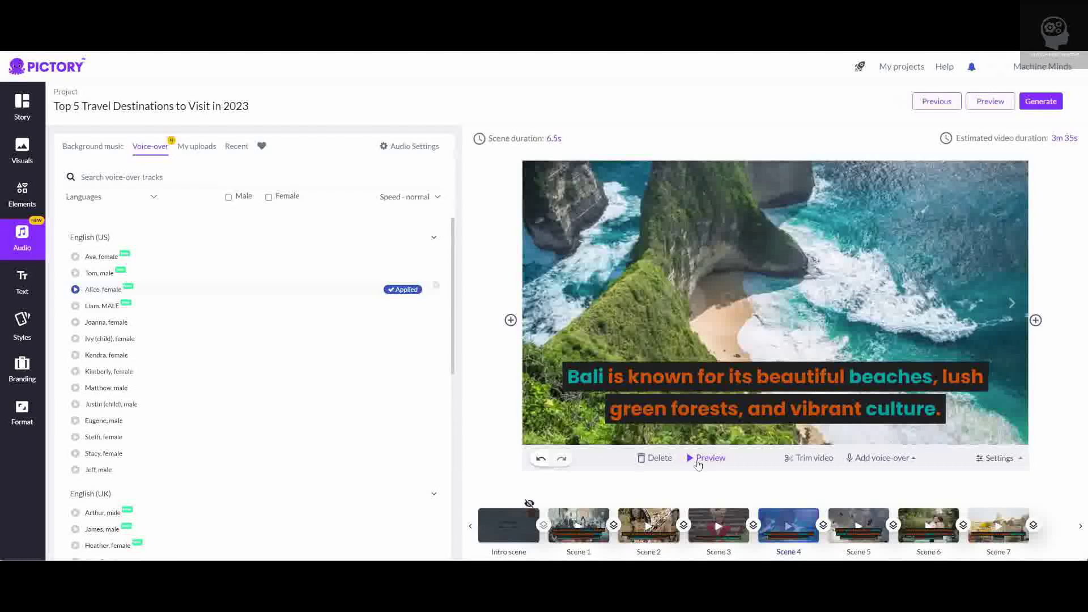
Step: Turn on Hide text for all scenes so only the footage shows
click(868, 461)
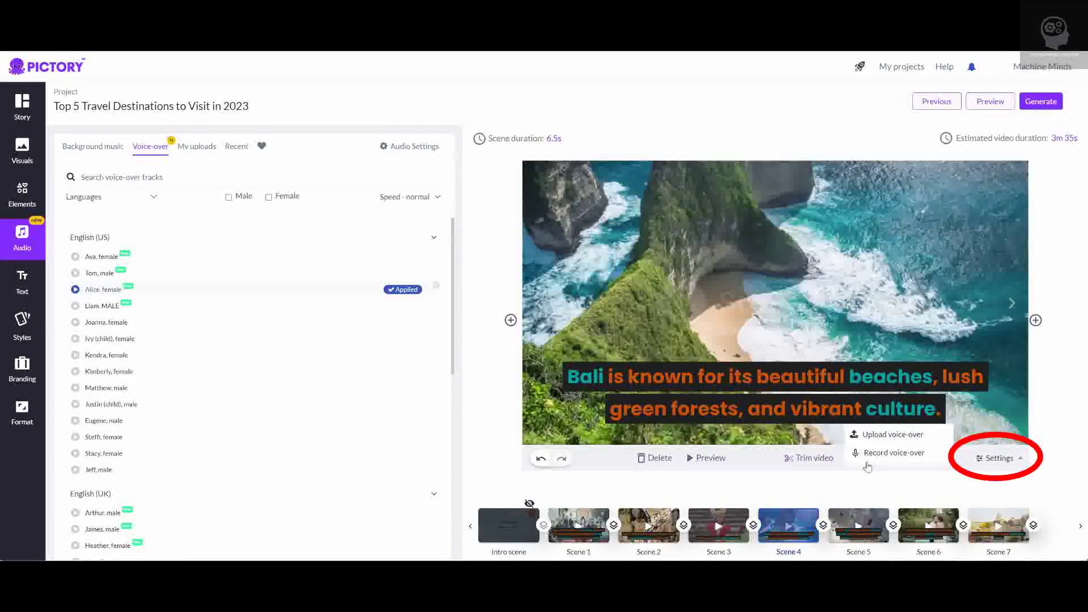
click(999, 458)
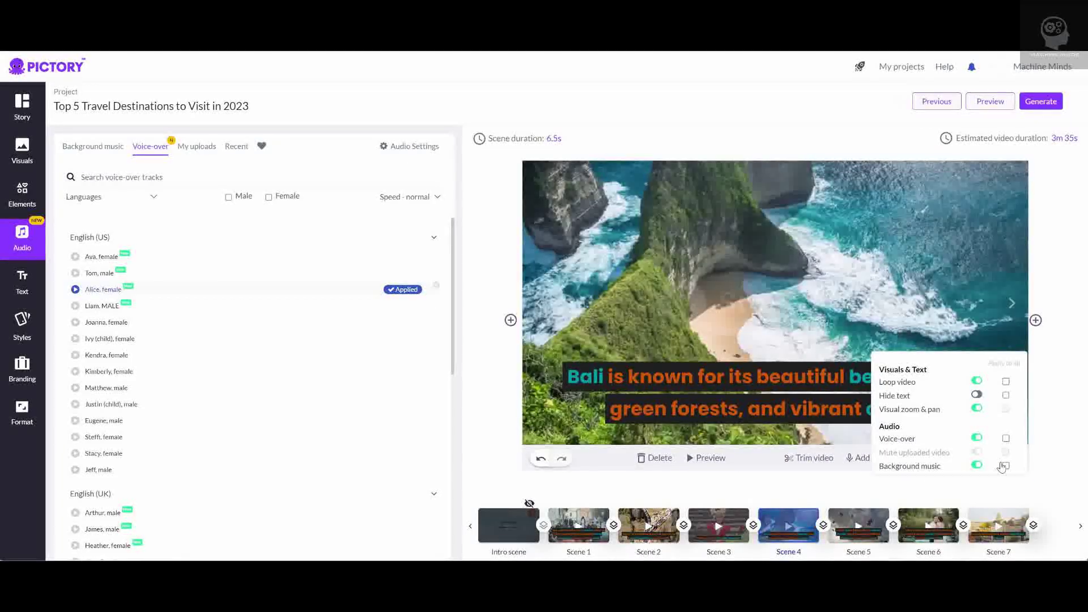
click(1005, 396)
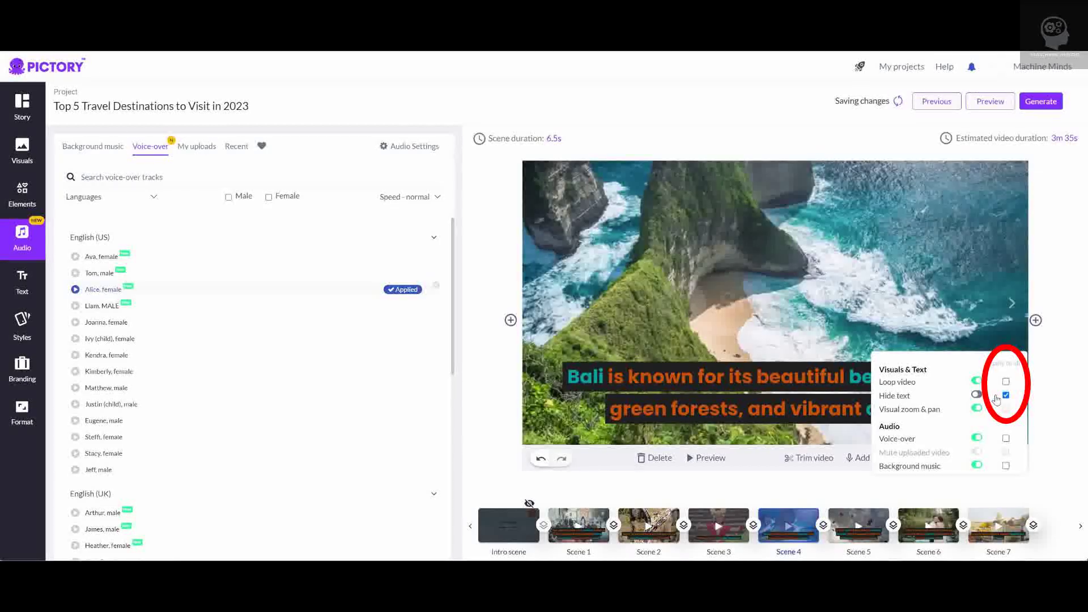
click(976, 396)
click(977, 396)
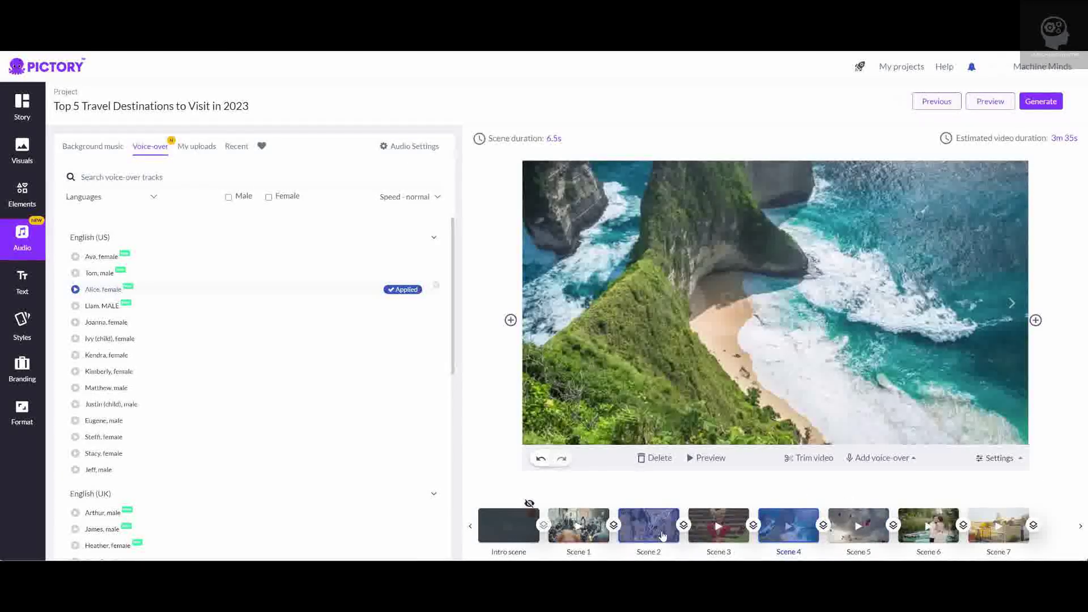
click(662, 535)
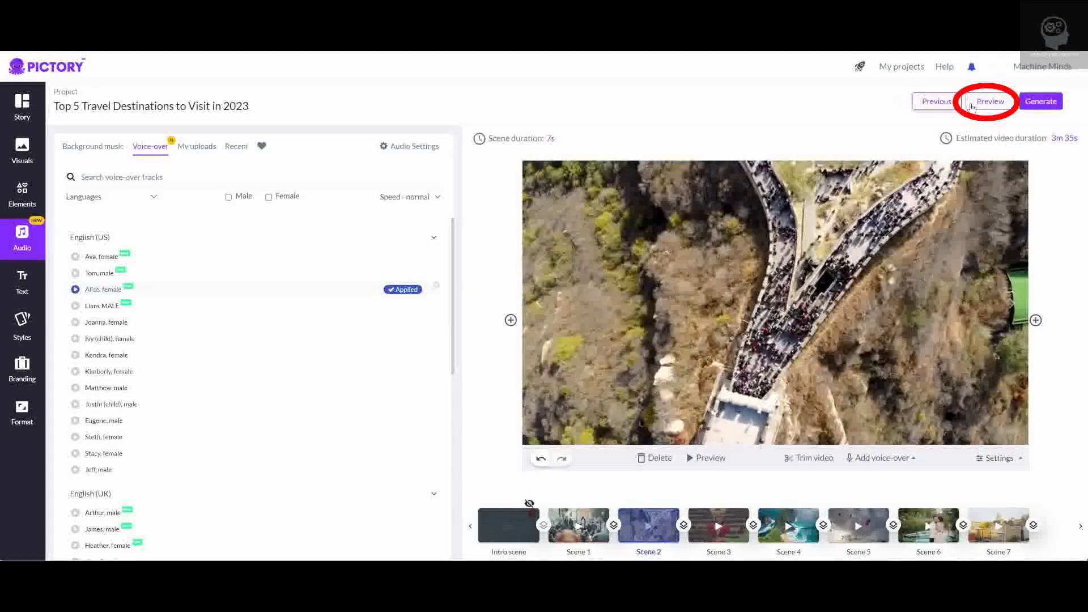
click(988, 102)
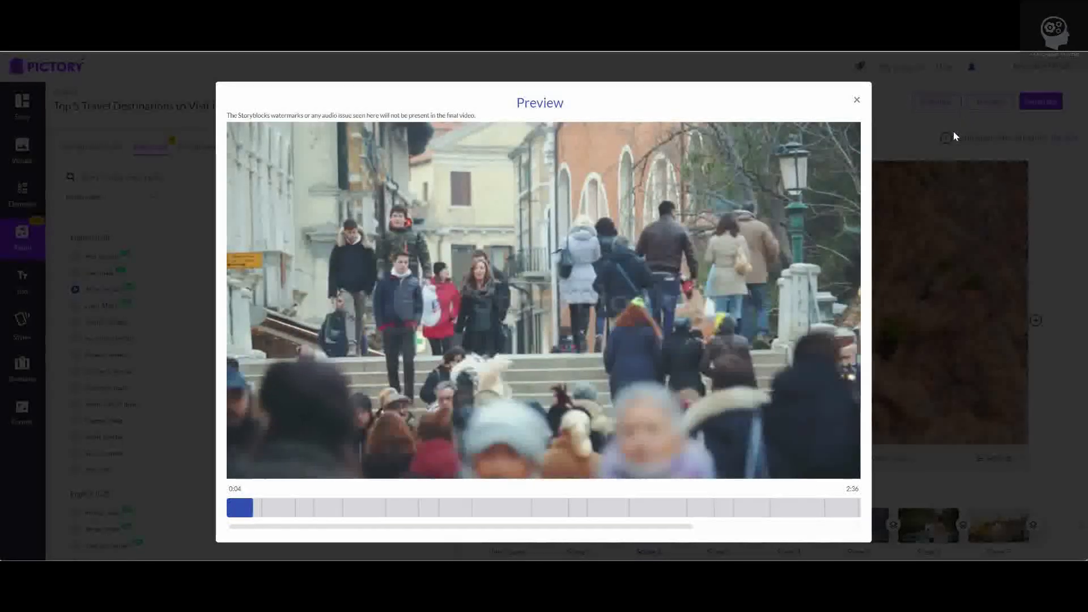
click(952, 131)
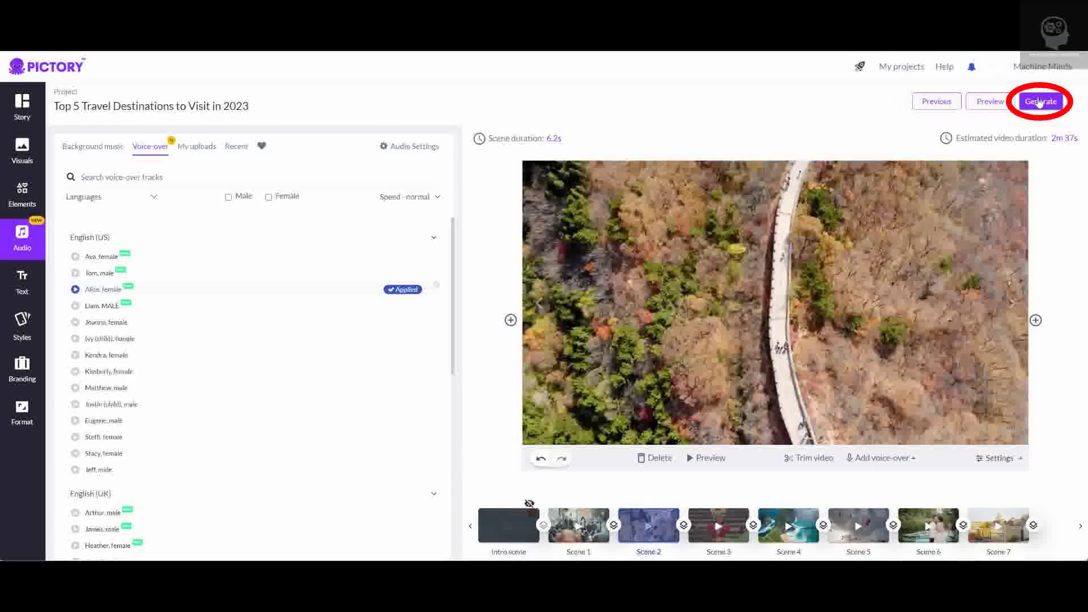
Step: Render the travel video, download it as MP4, and open the downloaded file
click(1038, 102)
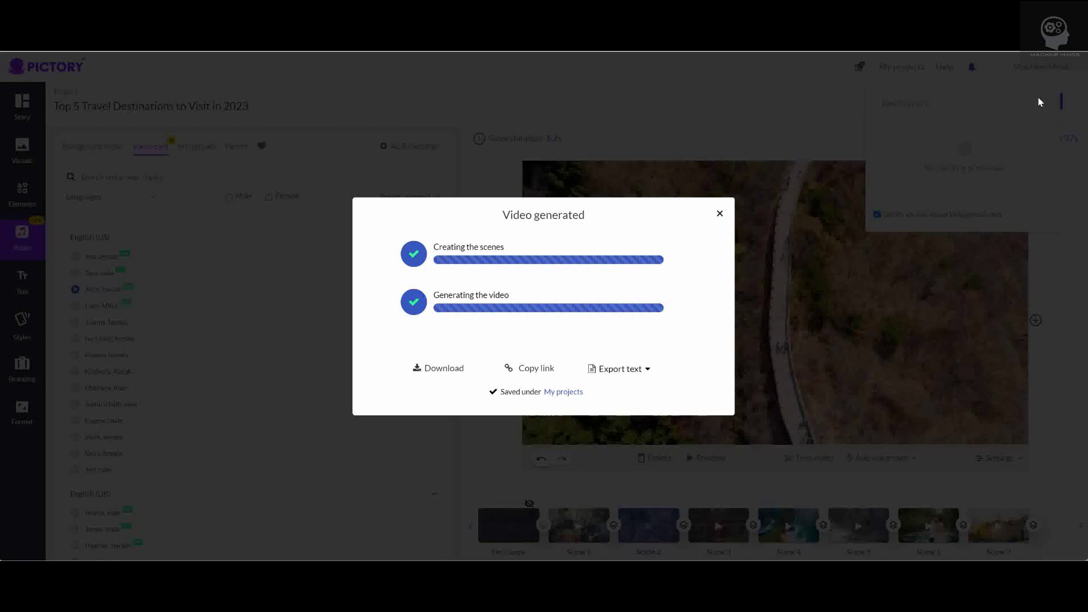
click(439, 368)
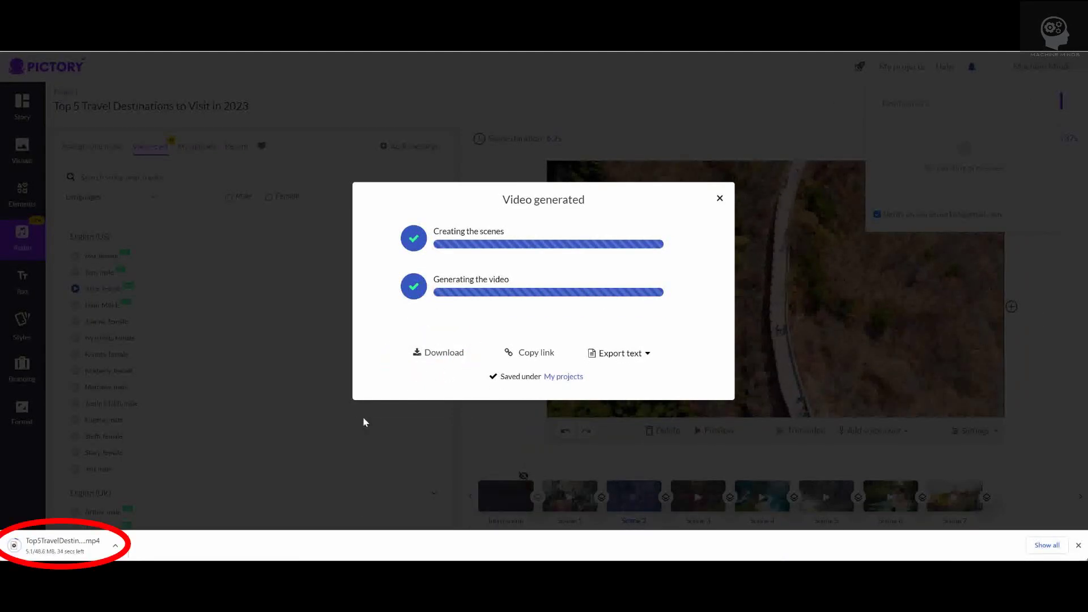
click(102, 545)
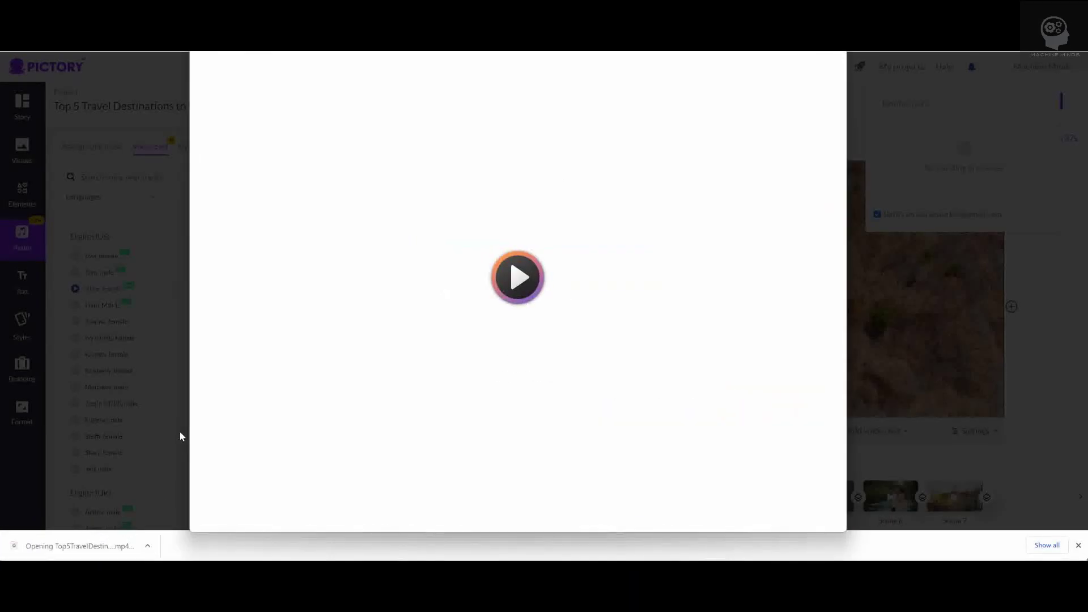